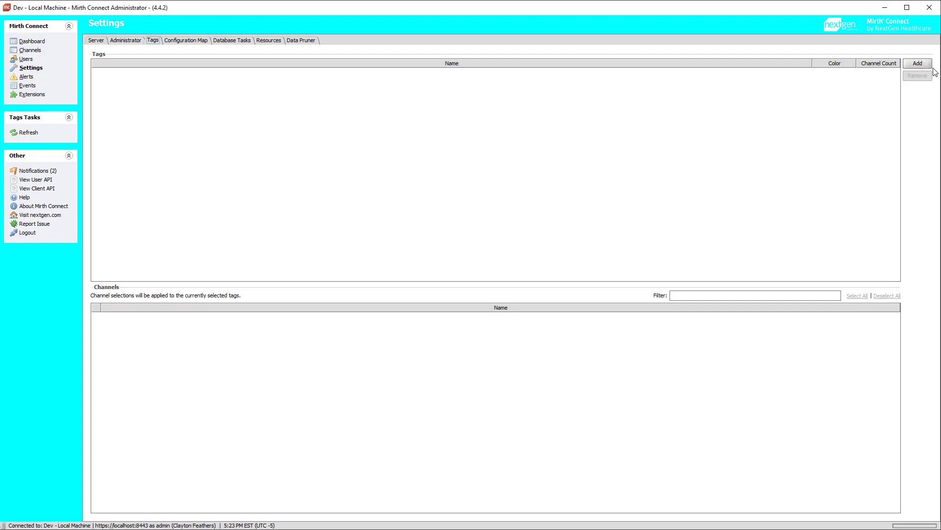
# - Add a new tag and name it ADT
pyautogui.click(917, 63)
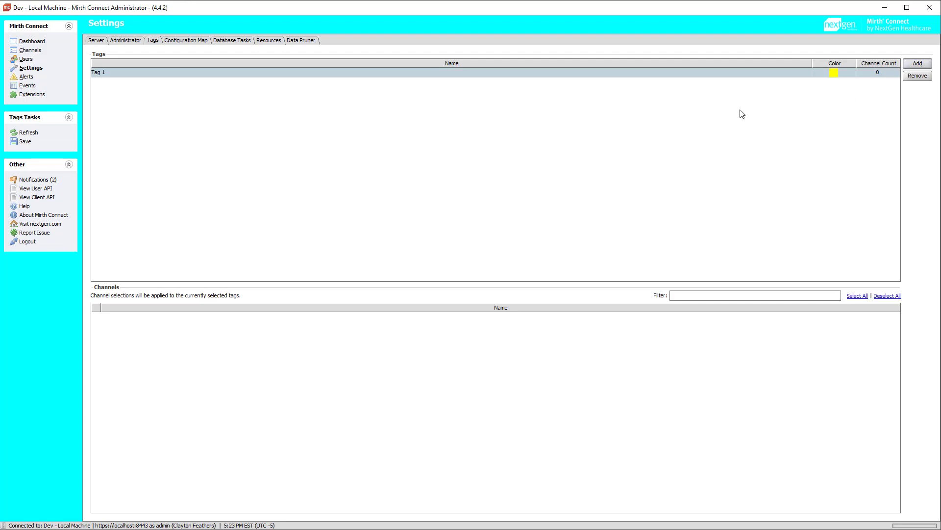
pyautogui.doubleClick(145, 73)
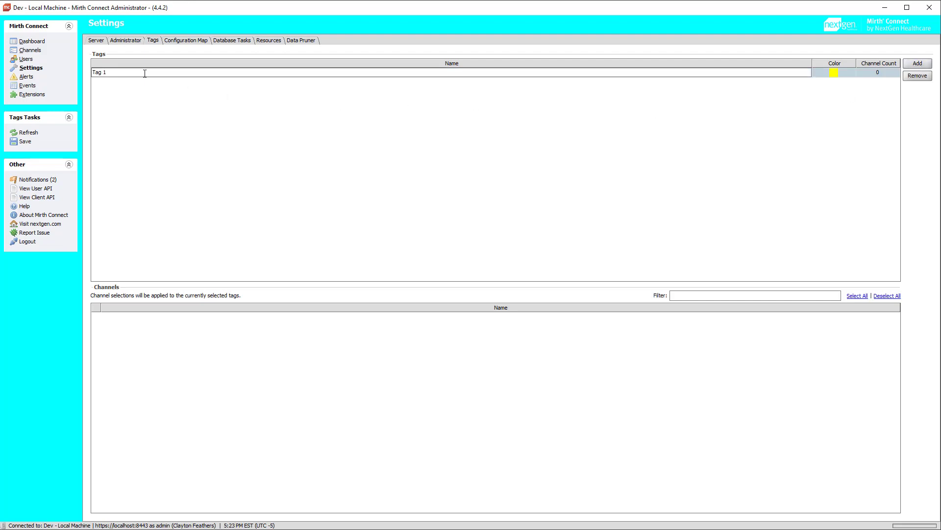
pyautogui.press('BackSpace')
pyautogui.press('BackSpace')
pyautogui.press('BackSpace')
pyautogui.write('ADT')
pyautogui.press('Return')
# - Add a second tag and name it ORU
pyautogui.click(916, 65)
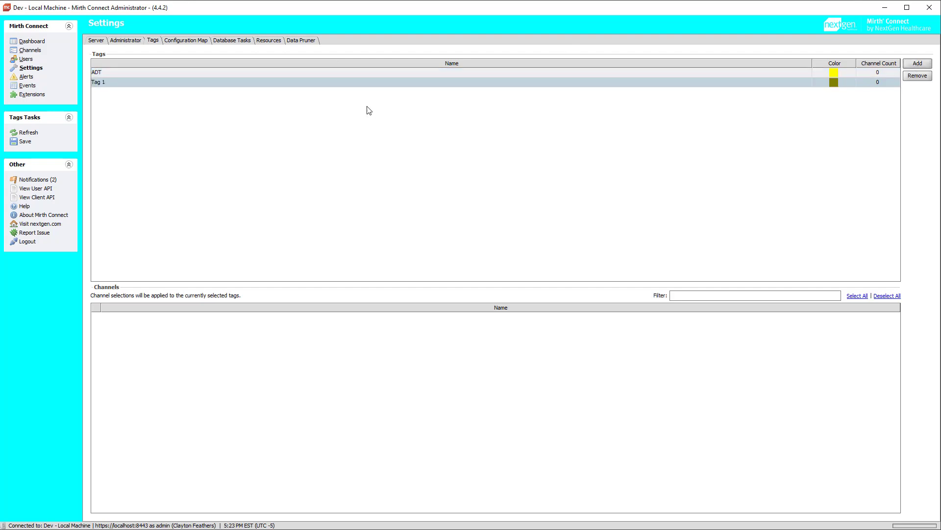
pyautogui.doubleClick(342, 83)
pyautogui.press('BackSpace')
pyautogui.press('BackSpace')
pyautogui.press('BackSpace')
pyautogui.press('BackSpace')
pyautogui.press('BackSpace')
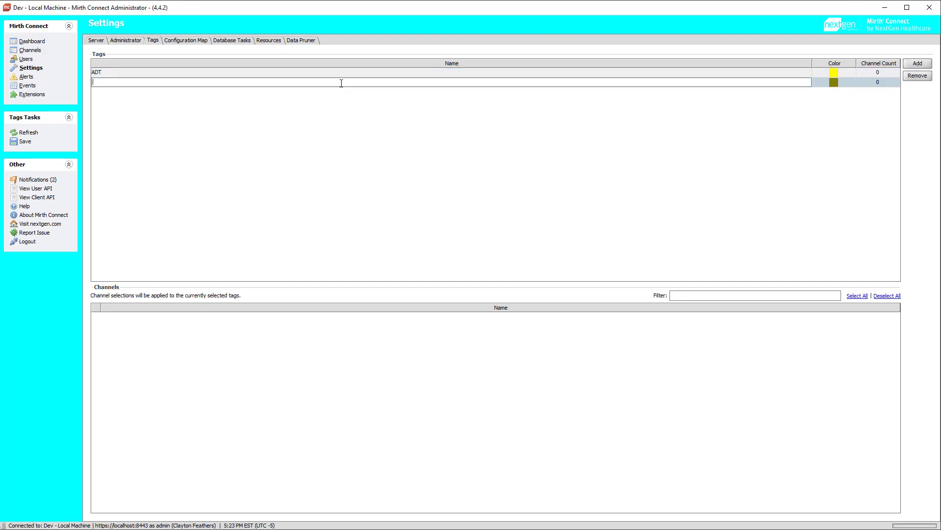
pyautogui.write('ORU')
pyautogui.press('Return')
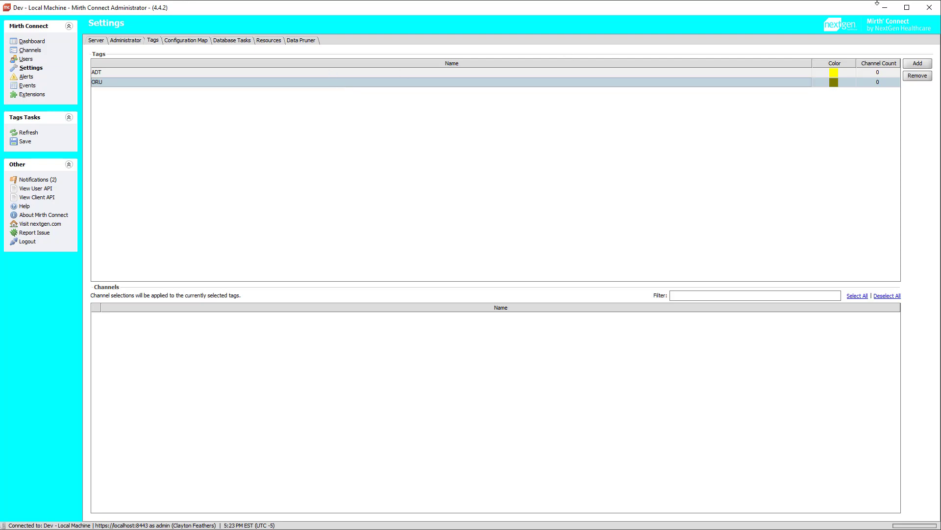
# - Add a third tag and name it Utility
pyautogui.click(905, 64)
pyautogui.doubleClick(398, 93)
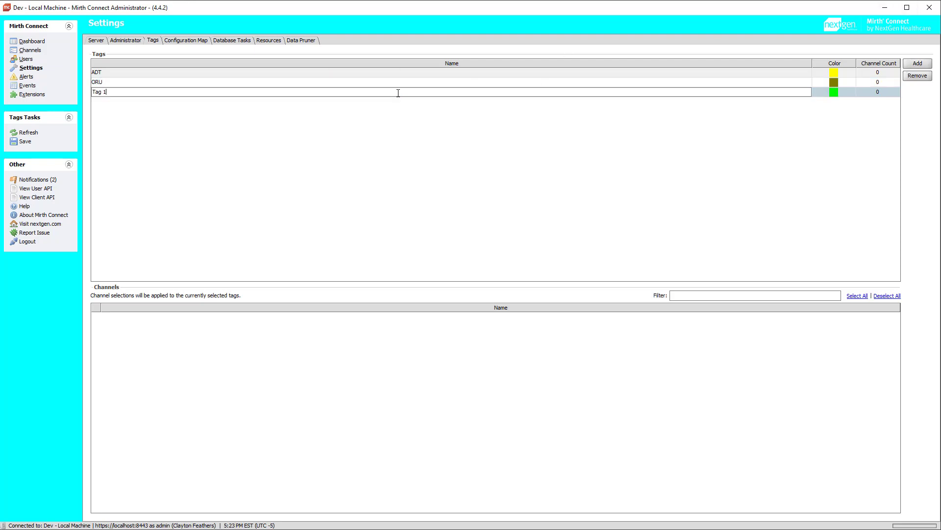
pyautogui.press('BackSpace')
pyautogui.press('BackSpace')
pyautogui.press('BackSpace')
pyautogui.press('BackSpace')
pyautogui.press('BackSpace')
pyautogui.write('Utility')
pyautogui.press('Return')
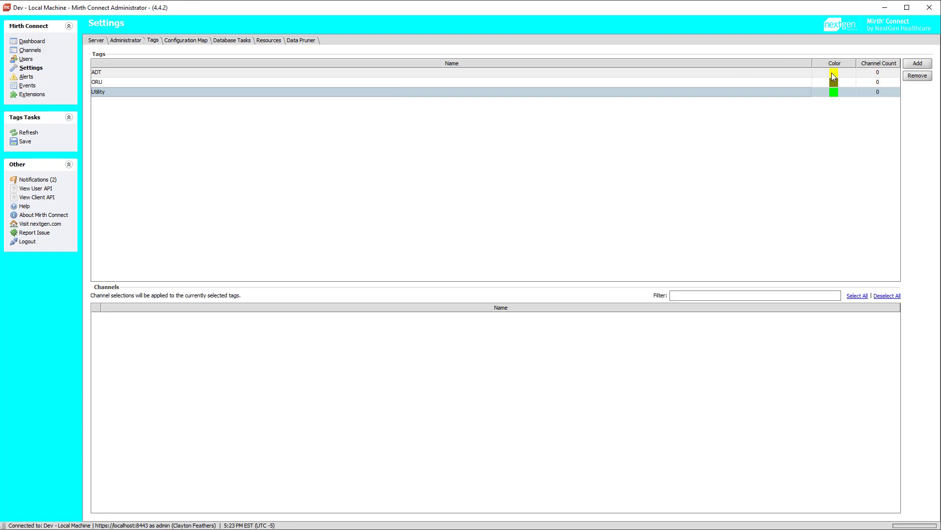
# - Change the ADT tag's color to a light red swatch
pyautogui.click(807, 71)
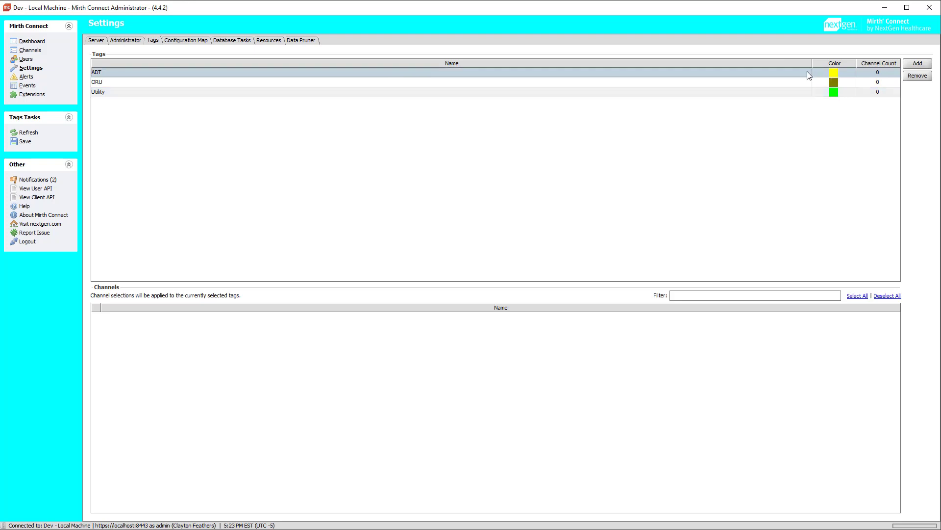
pyautogui.click(835, 77)
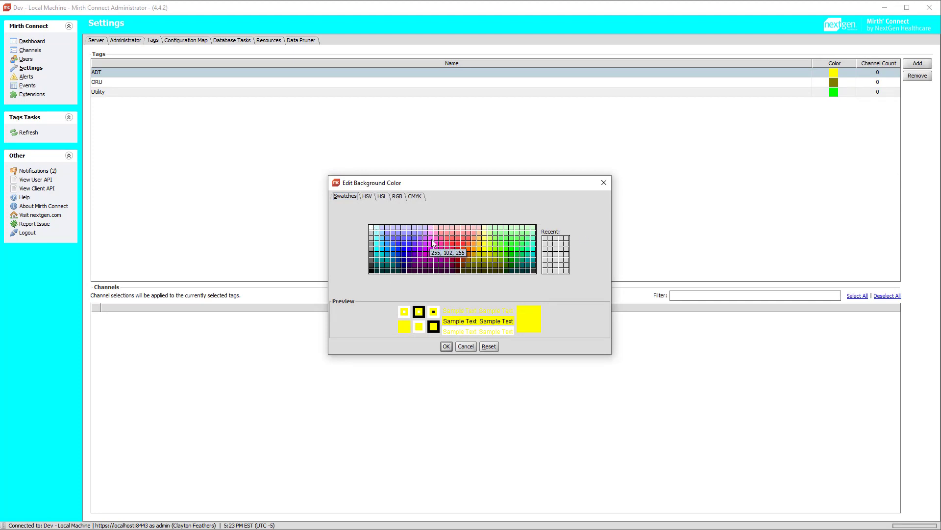
pyautogui.click(448, 246)
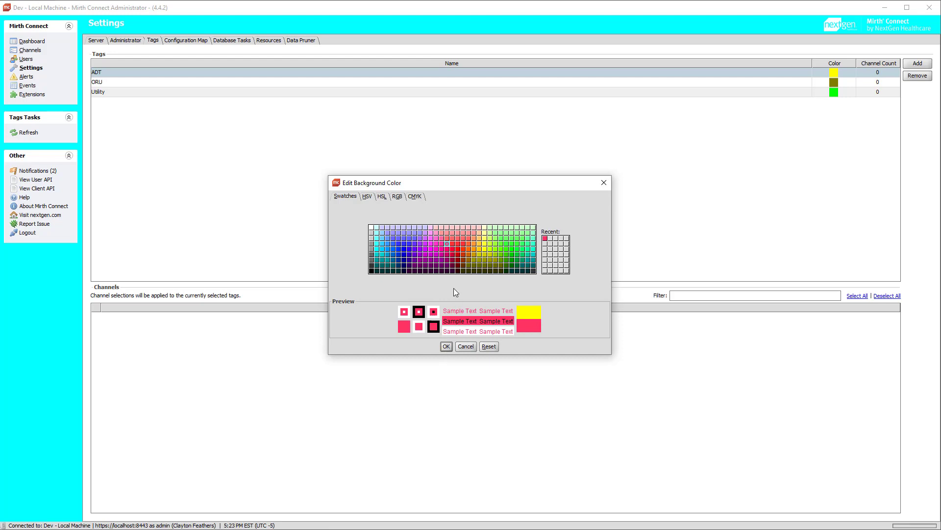
pyautogui.click(458, 243)
pyautogui.click(445, 346)
# - Change the ORU tag's color to a blue swatch
pyautogui.click(834, 82)
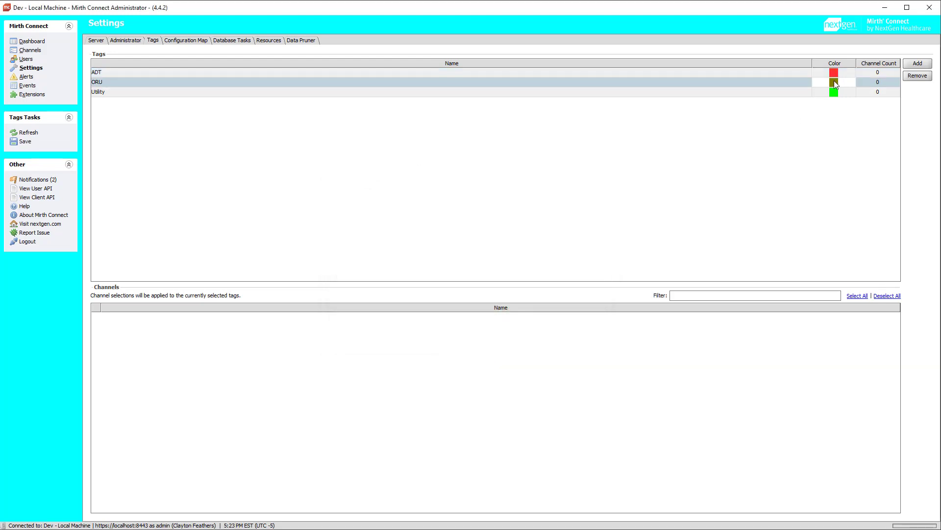
pyautogui.click(405, 245)
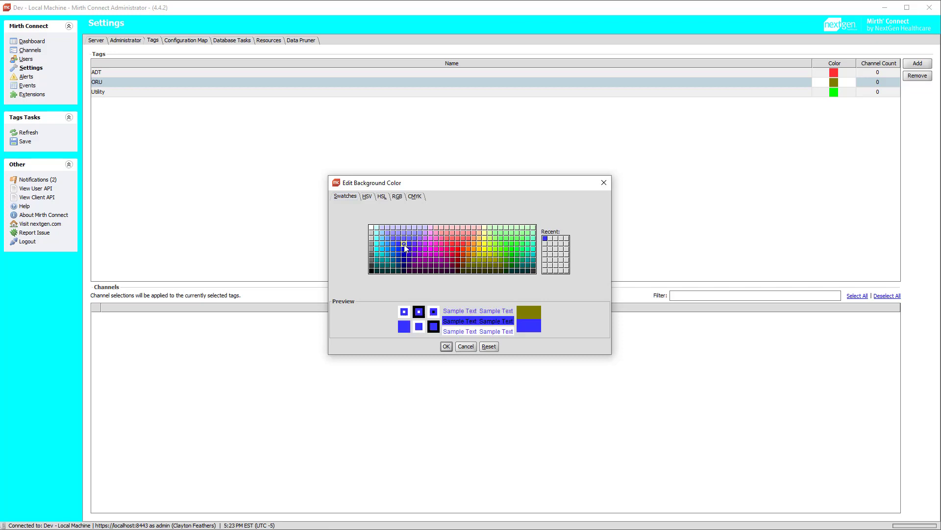
pyautogui.click(446, 347)
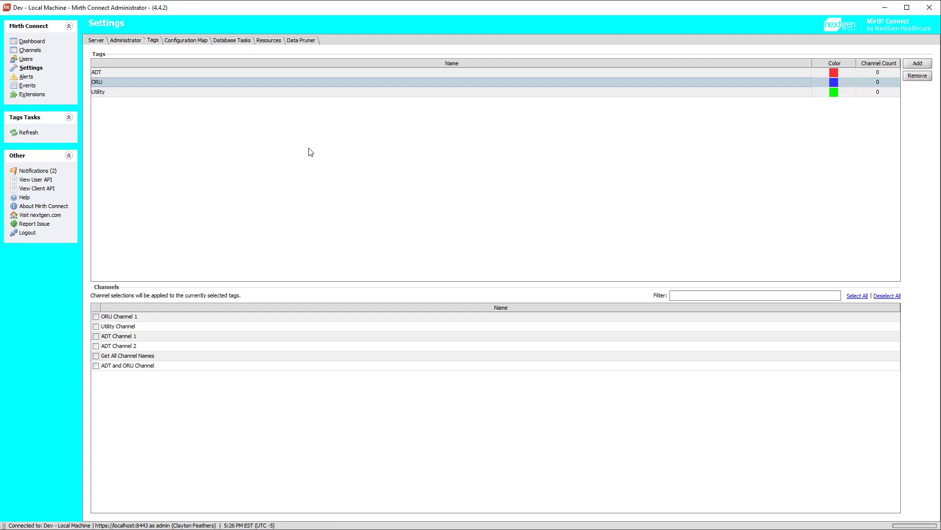
# - Assign the ADT tag to ADT Channel 1, ADT Channel 2 and ADT and ORU Channel, and save the tag settings
pyautogui.click(139, 74)
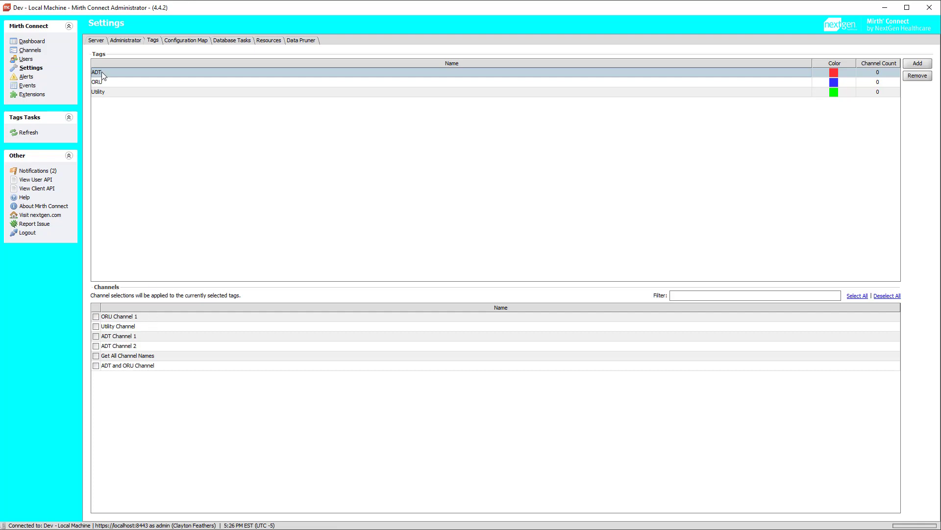
pyautogui.click(96, 337)
pyautogui.click(96, 365)
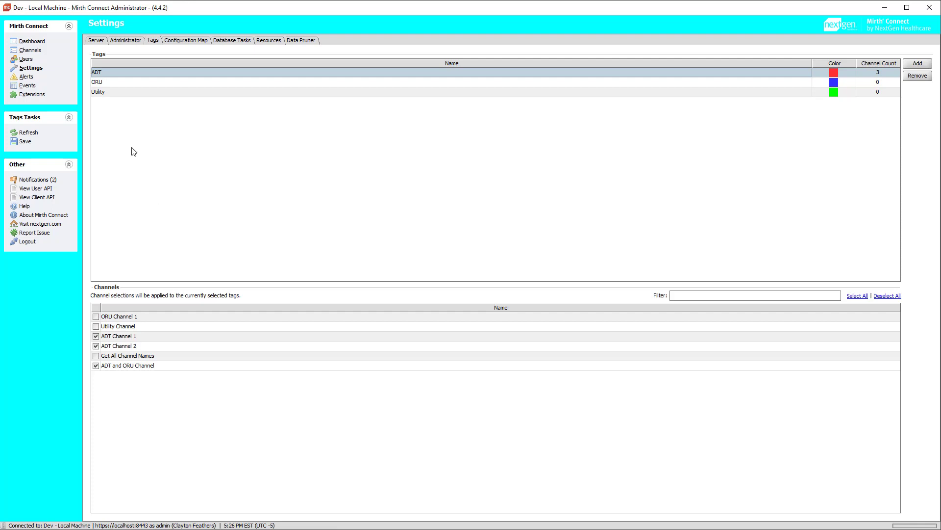
pyautogui.click(25, 141)
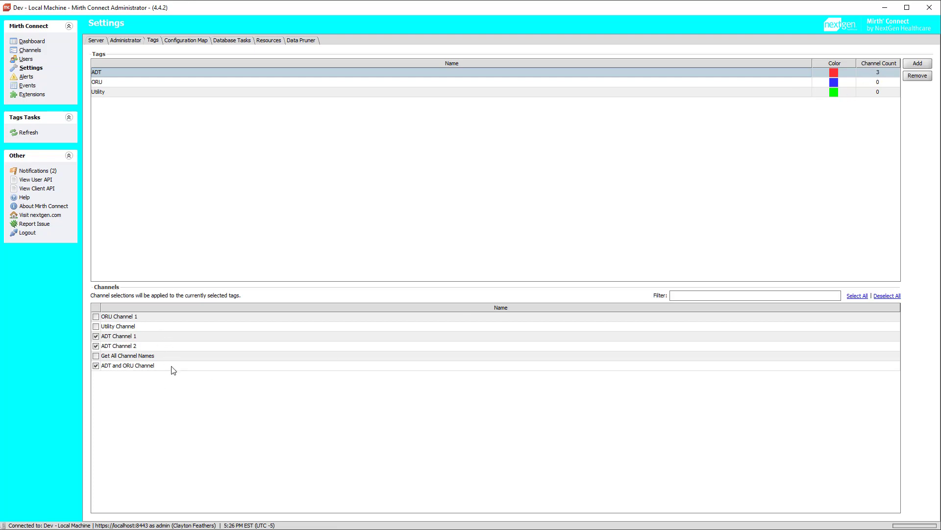
# - Assign both the ADT and ORU tags to ORU Channel 1 together and save the tag settings
pyautogui.keyDown('ctrl'); pyautogui.click(148, 81); pyautogui.keyUp('ctrl')
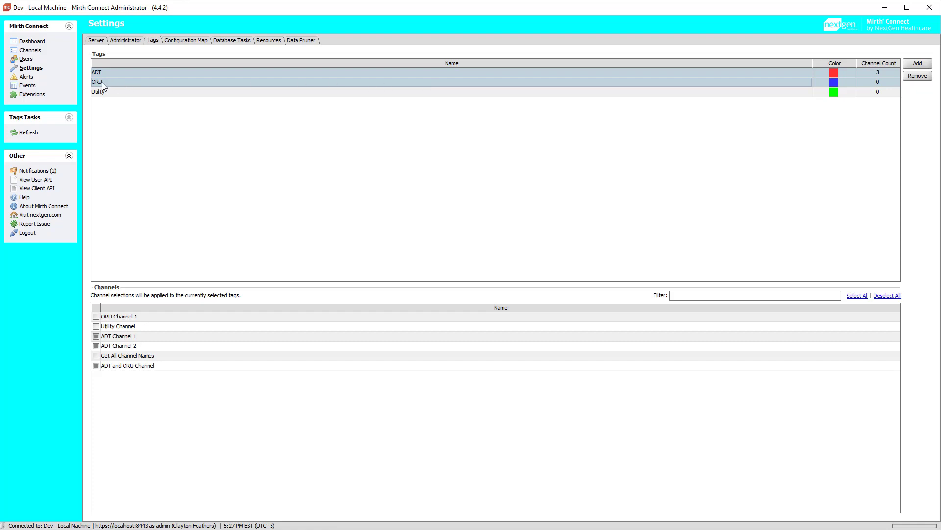
pyautogui.click(96, 316)
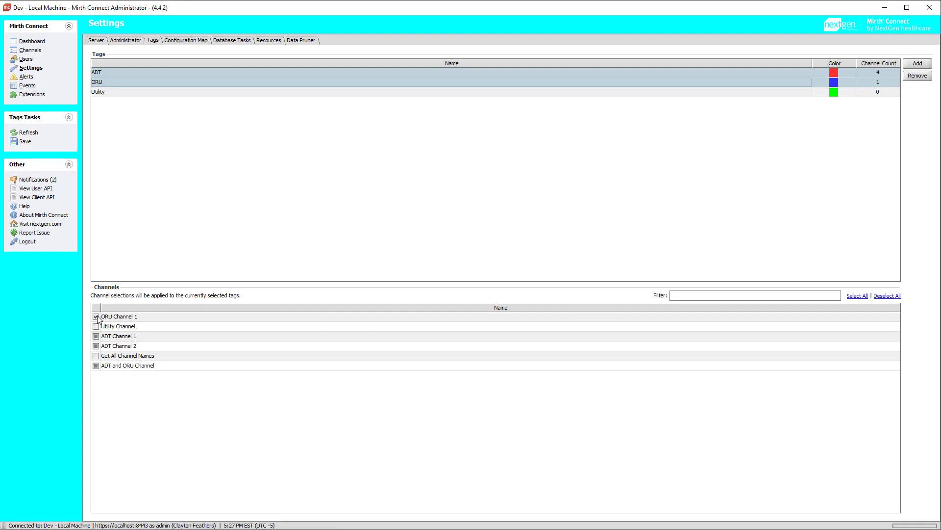
pyautogui.click(25, 142)
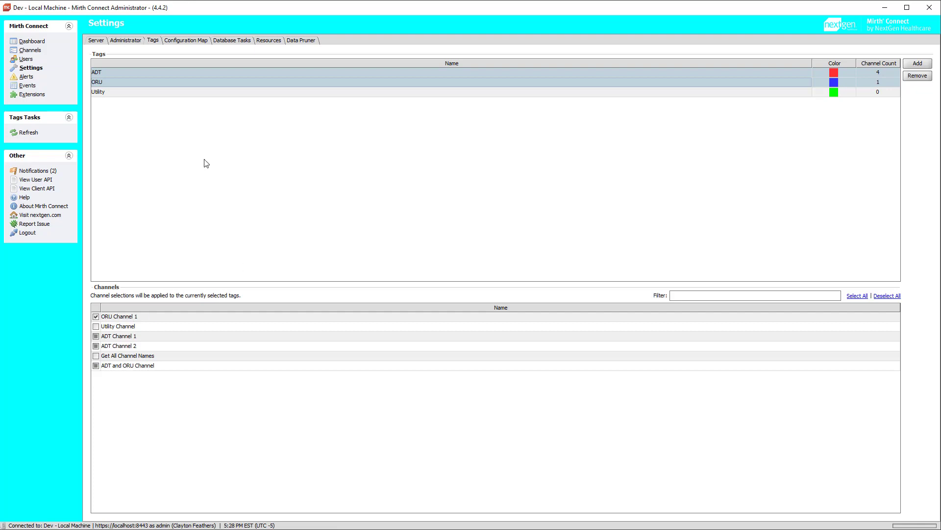
# - Add the Utility tag to Utility Channel in its channel properties and save the channel
pyautogui.click(31, 51)
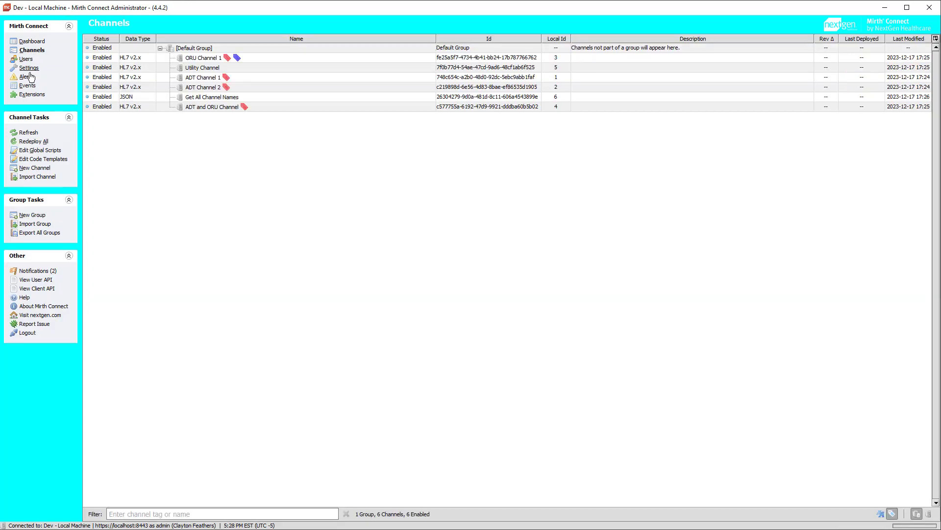
pyautogui.doubleClick(205, 70)
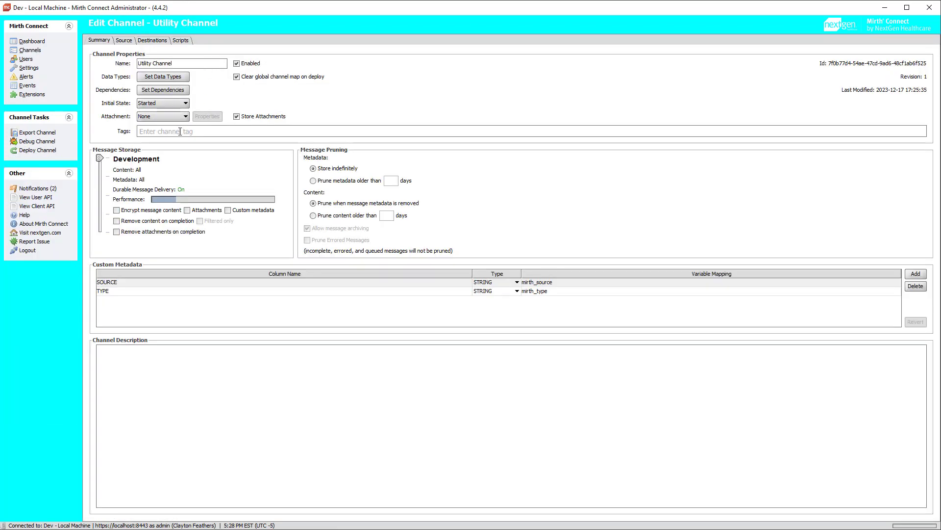
pyautogui.write('ut')
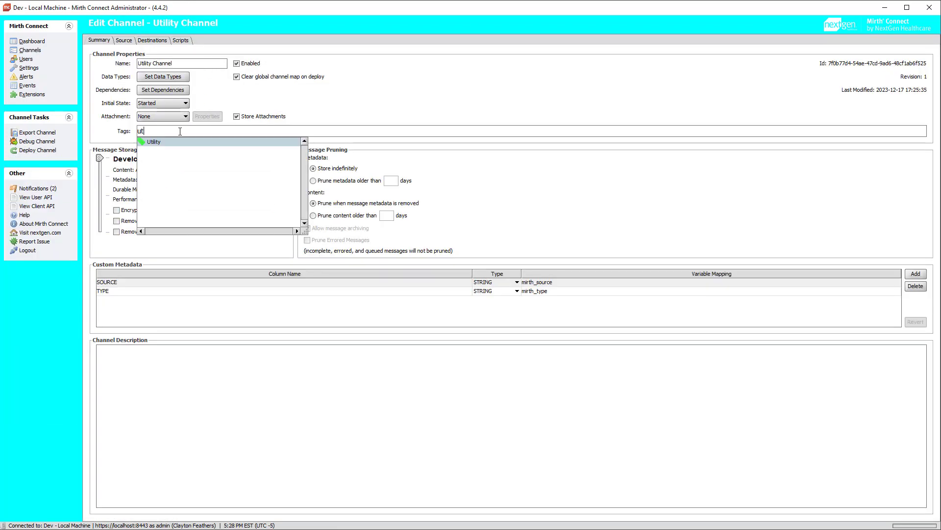
pyautogui.click(154, 142)
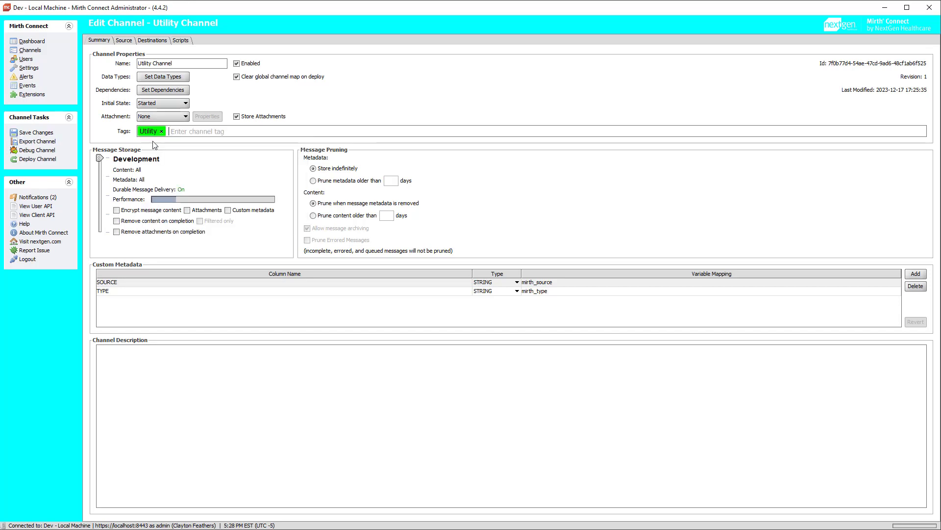
pyautogui.click(42, 133)
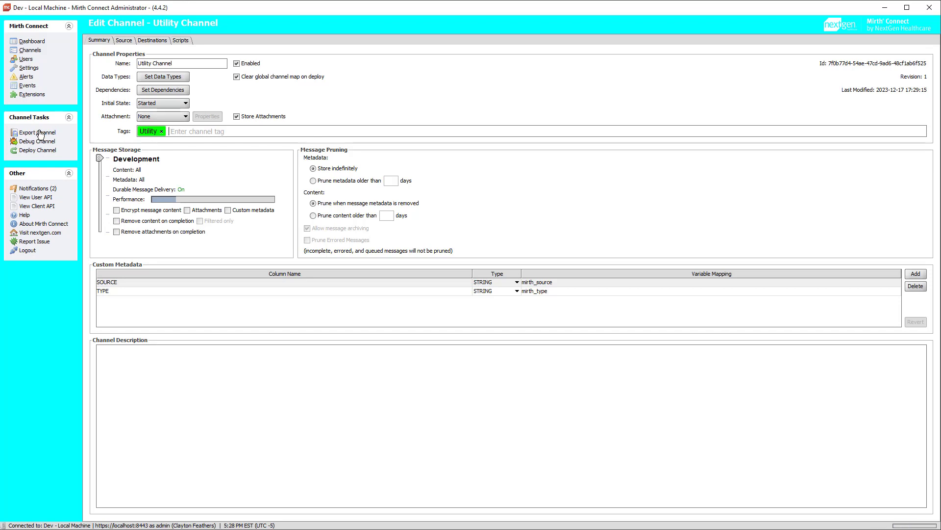
# - Check in the tag settings which channels the Utility tag is assigned to
pyautogui.click(29, 68)
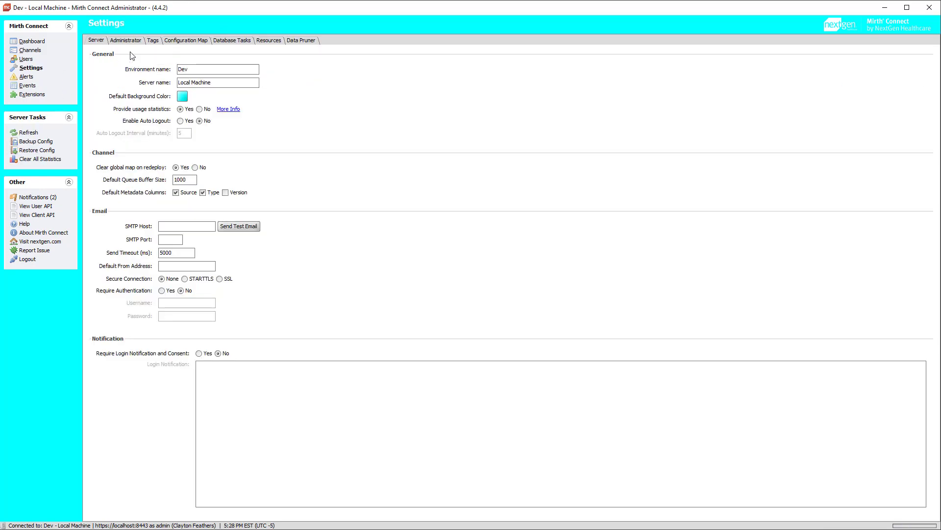
pyautogui.click(153, 41)
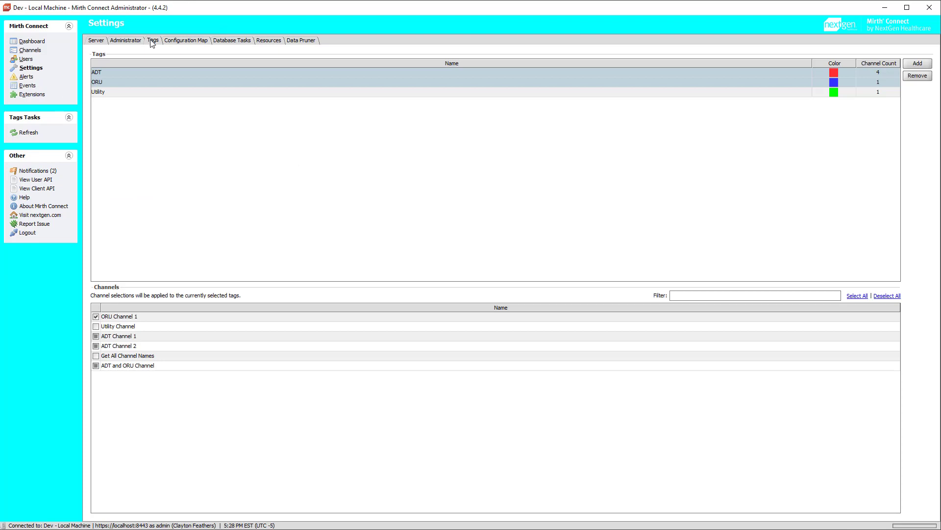
pyautogui.click(127, 93)
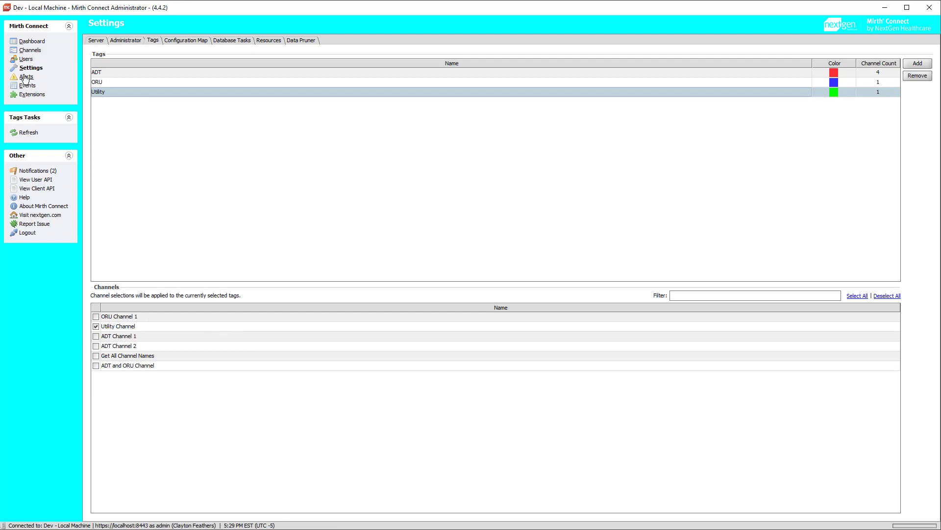
# - Add the Utility tag to the Get All Channel Names channel in its properties and save the channel
pyautogui.click(29, 50)
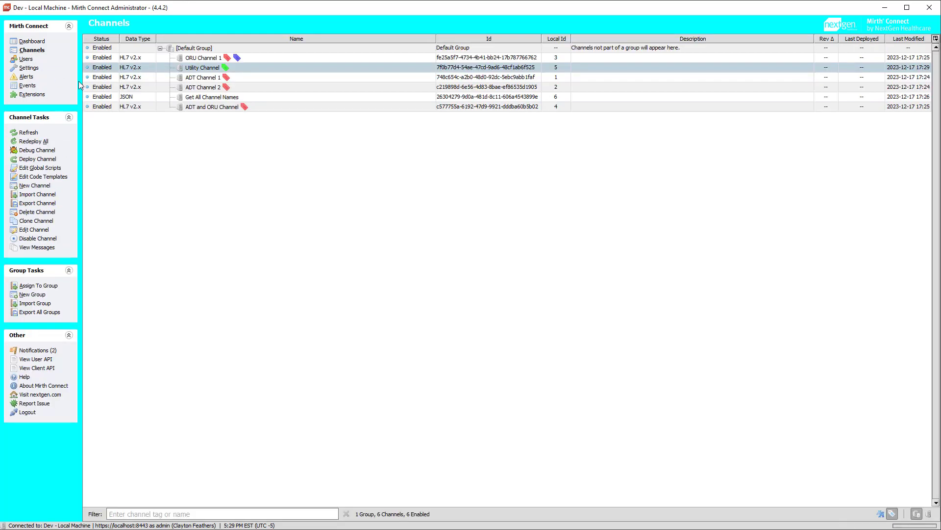
pyautogui.doubleClick(197, 97)
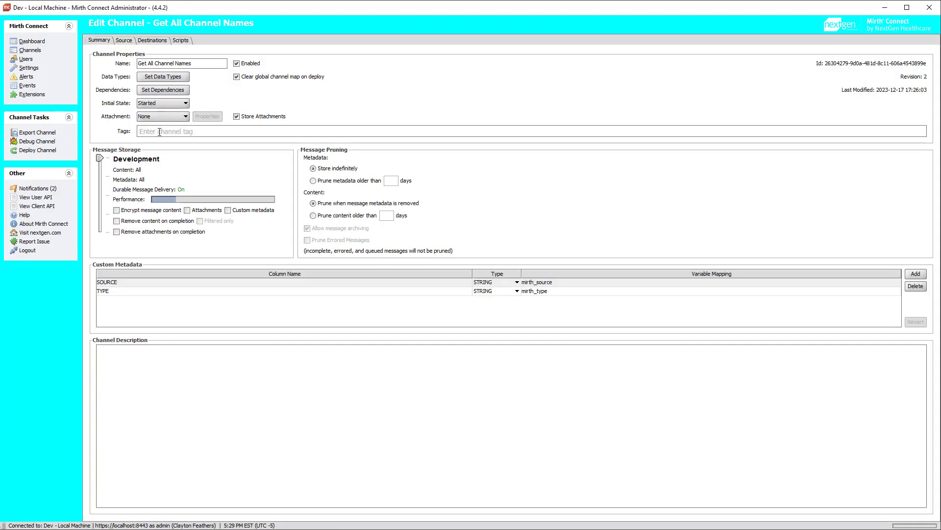
pyautogui.write('ut')
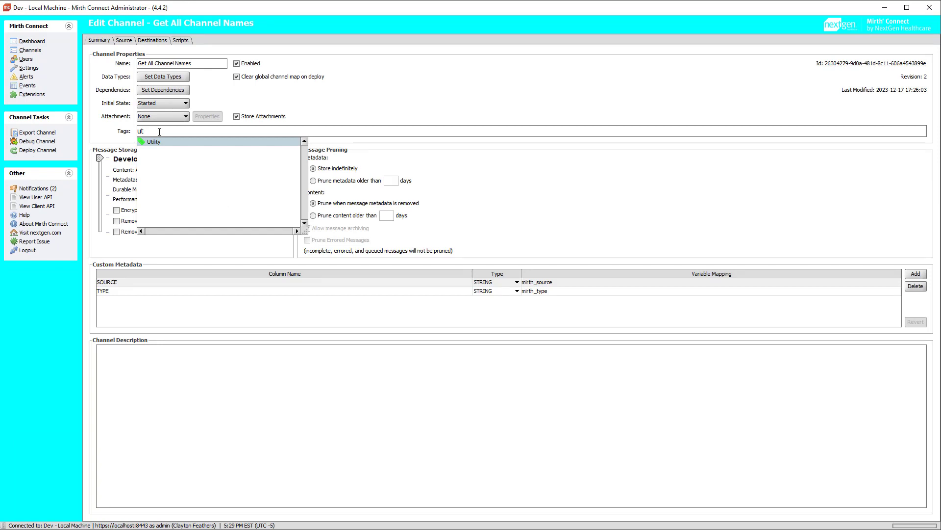
pyautogui.click(156, 142)
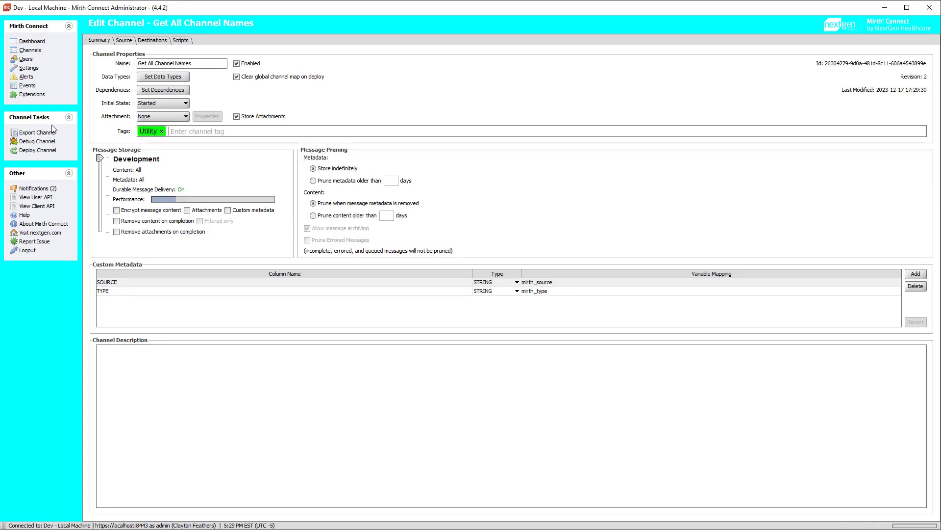
# - Filter the channel list in the tag settings by "oru" and clear the filter again
pyautogui.click(29, 67)
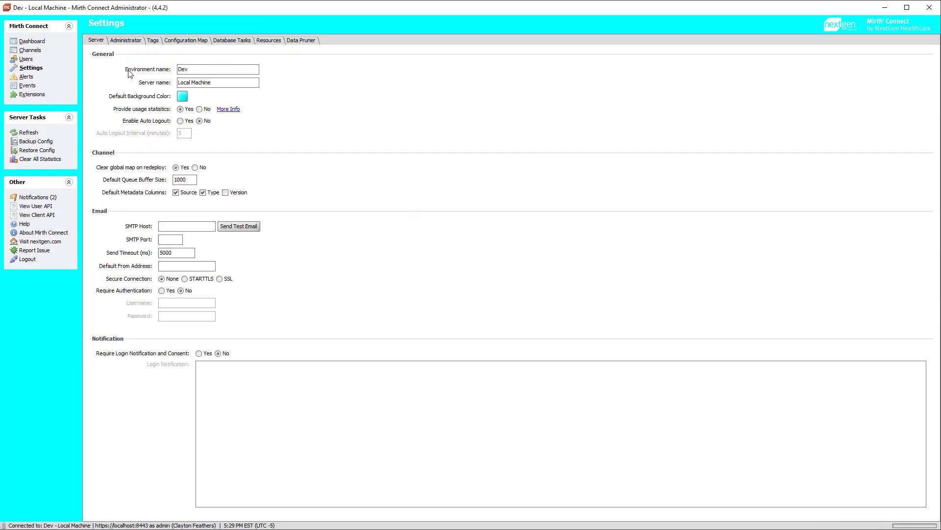
pyautogui.click(154, 41)
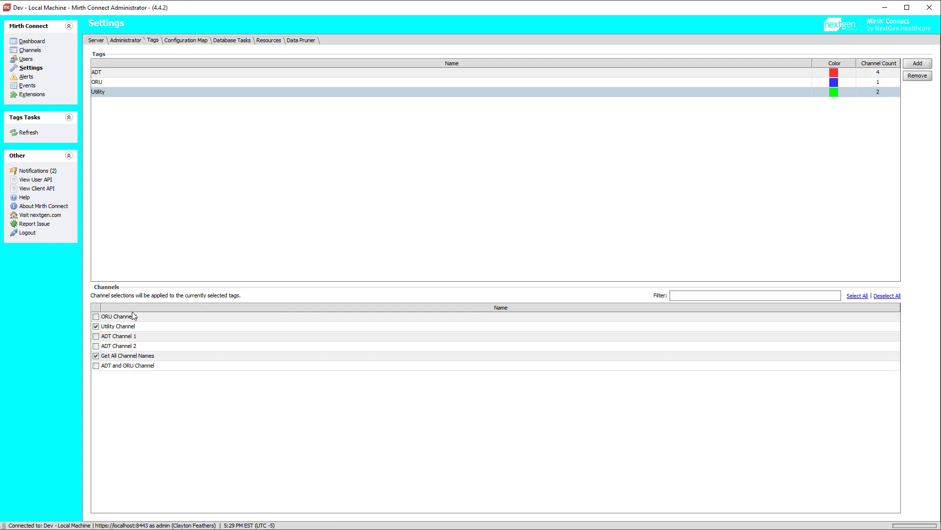
pyautogui.click(725, 295)
pyautogui.write('oru')
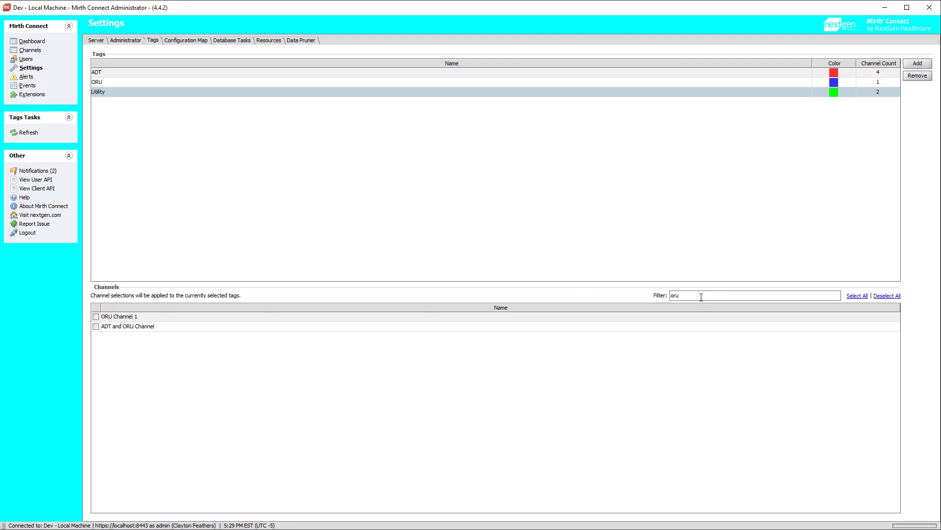
pyautogui.press('BackSpace')
pyautogui.press('BackSpace')
pyautogui.press('BackSpace')
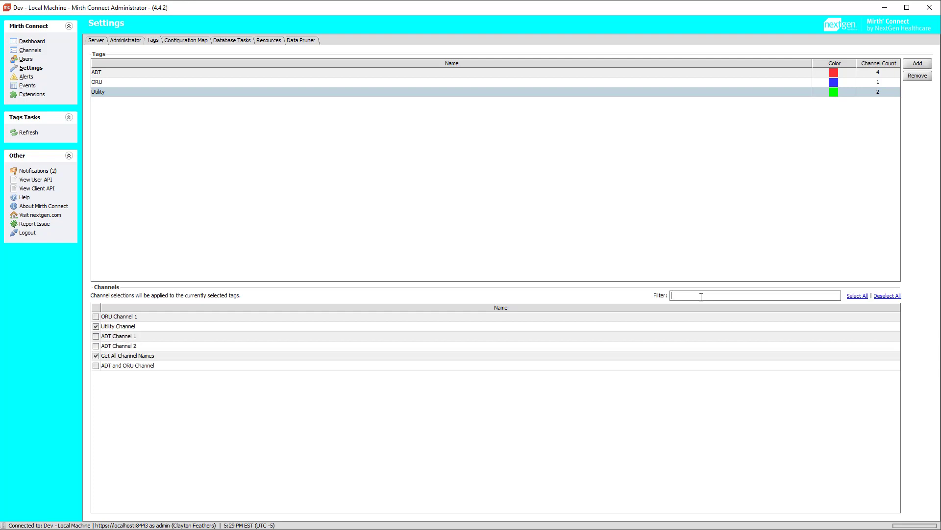
# - Assign the Utility tag to all channels in the tag settings, and discard the unsaved changes by refreshing
pyautogui.click(864, 298)
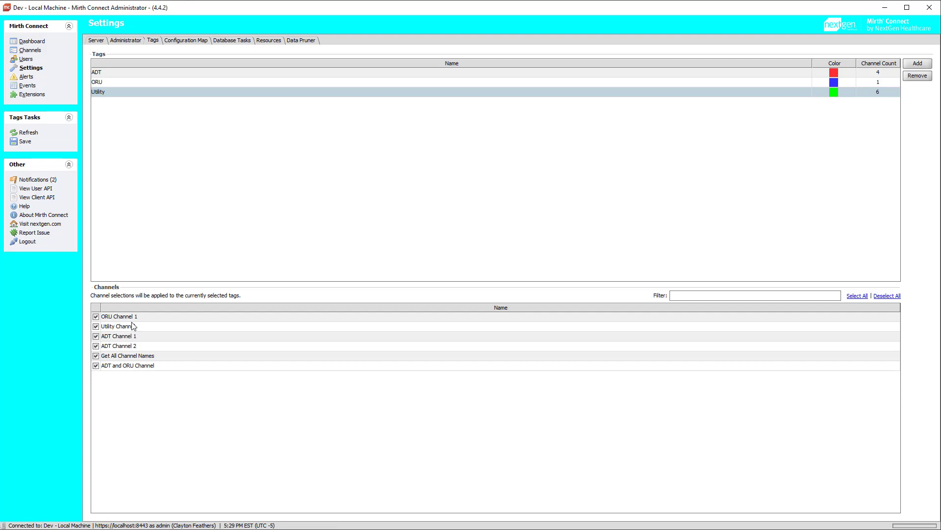
pyautogui.click(28, 133)
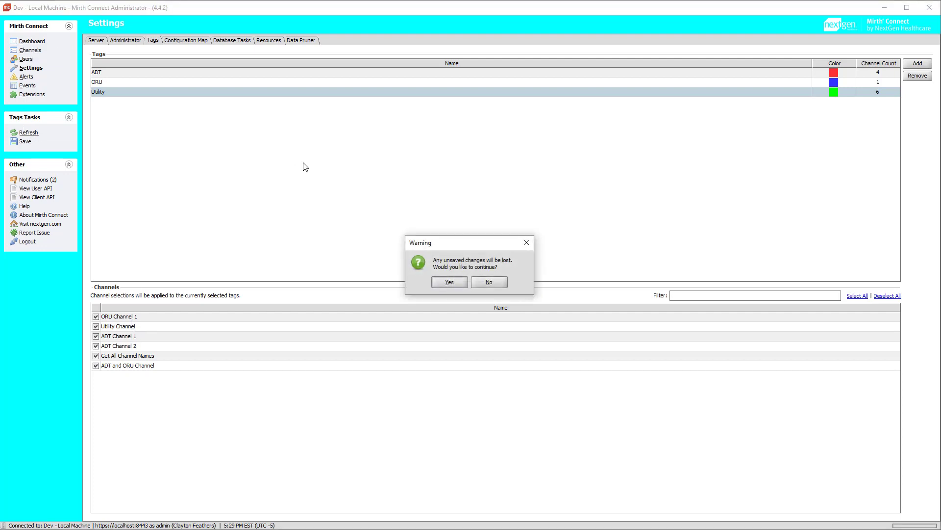
pyautogui.click(489, 283)
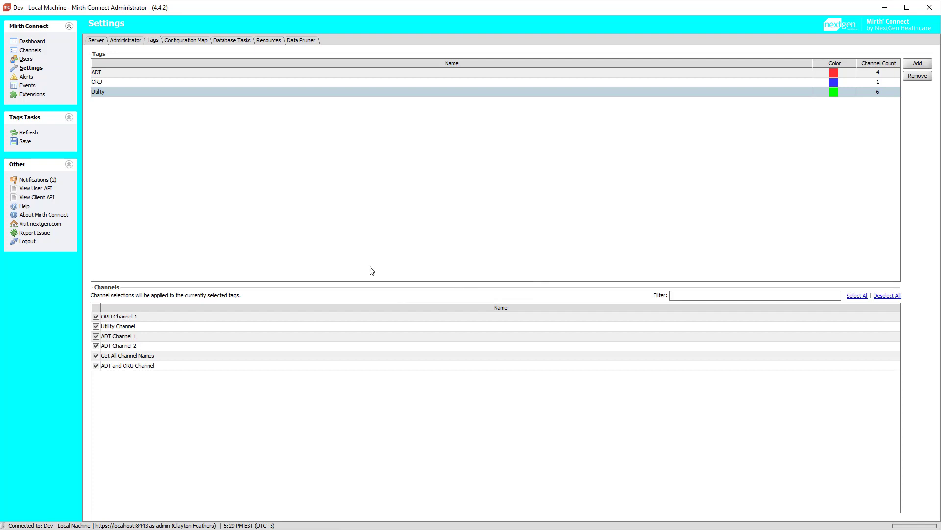
pyautogui.click(28, 133)
pyautogui.click(435, 285)
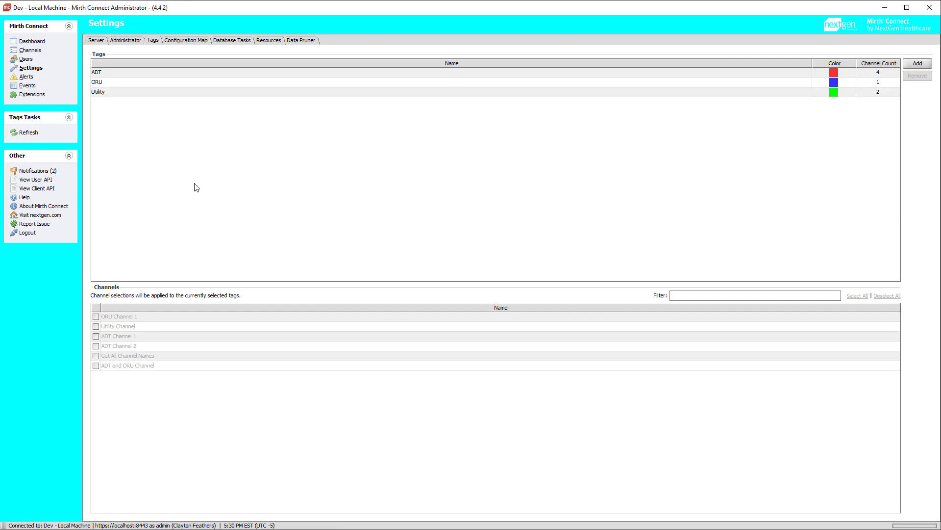
# - Redeploy all channels from the channel list and confirm the redeployment
pyautogui.click(32, 42)
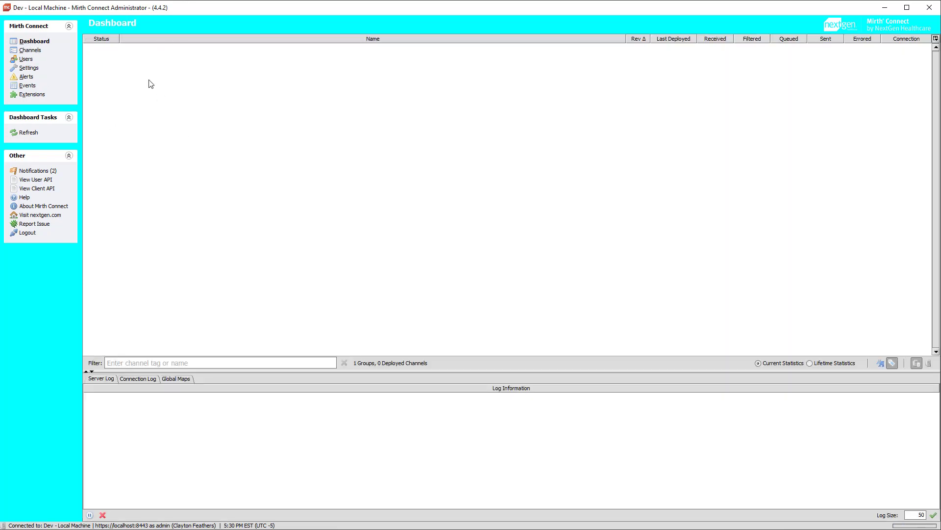
pyautogui.click(33, 52)
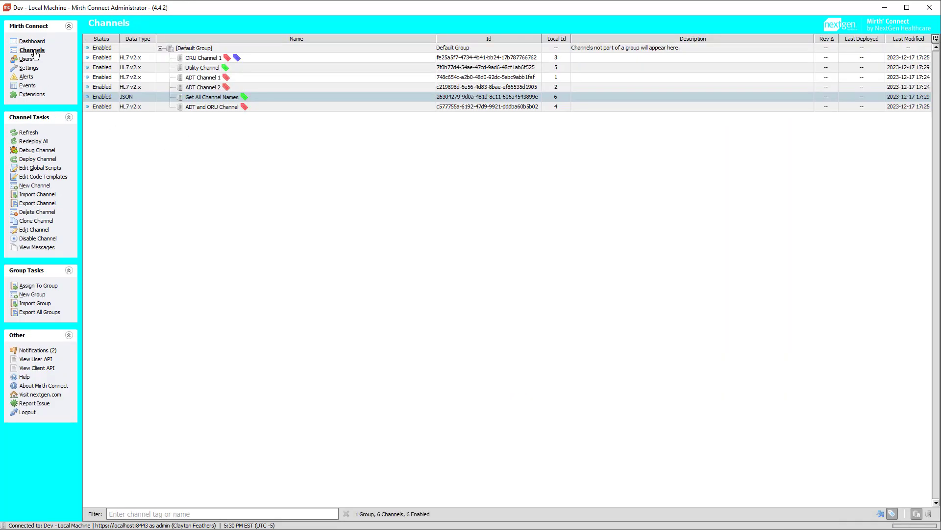
pyautogui.click(27, 142)
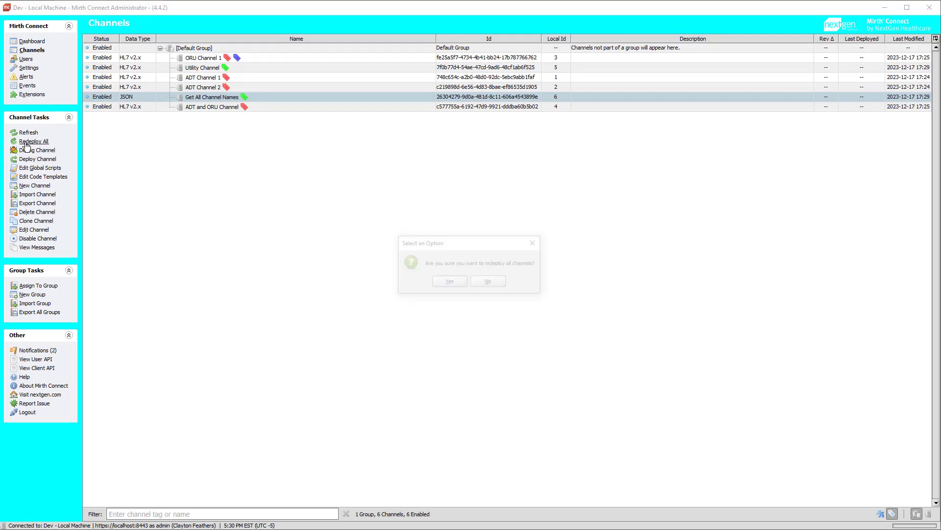
pyautogui.click(449, 282)
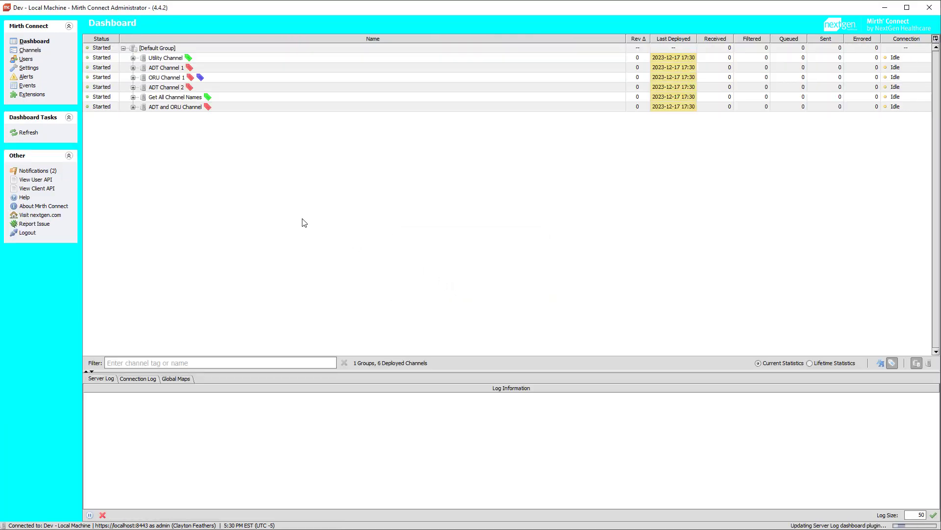
pyautogui.rightClick(190, 79)
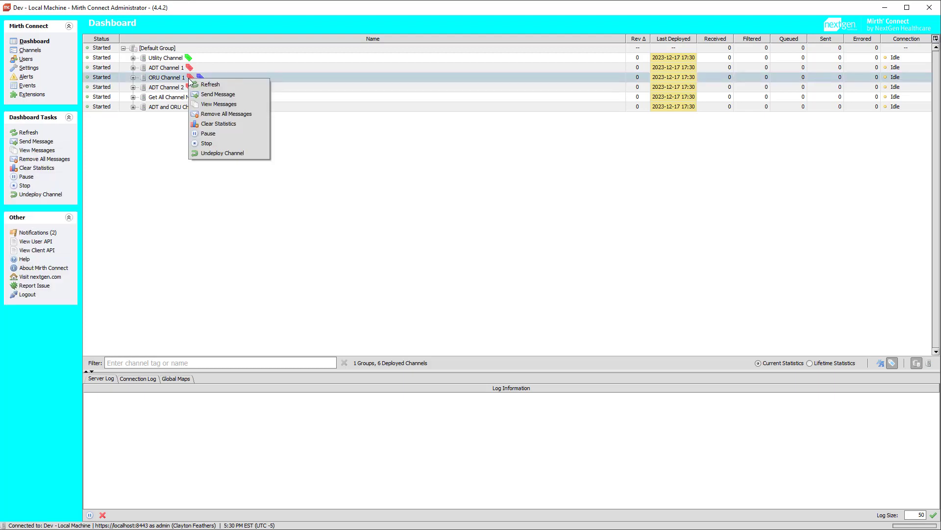
pyautogui.click(163, 237)
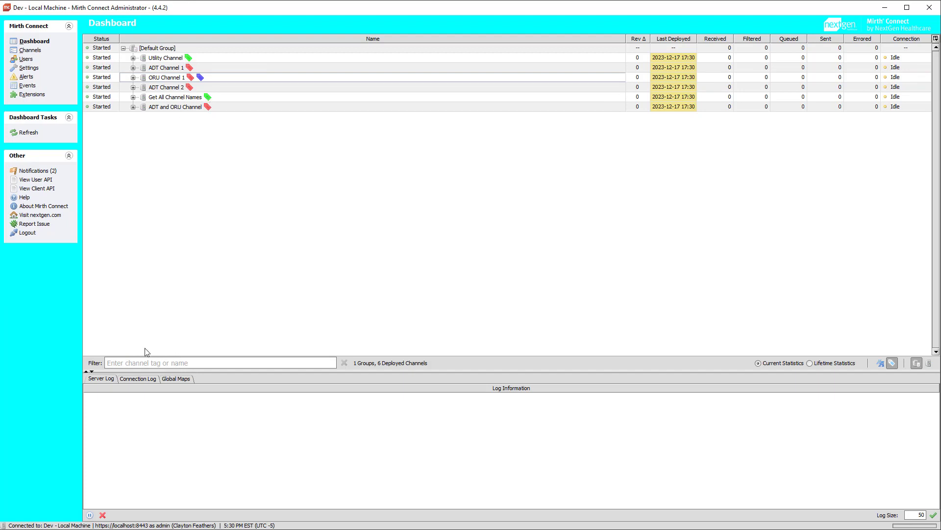
# - Filter the deployed channels on the dashboard by the Utility tag
pyautogui.click(144, 362)
pyautogui.write('u')
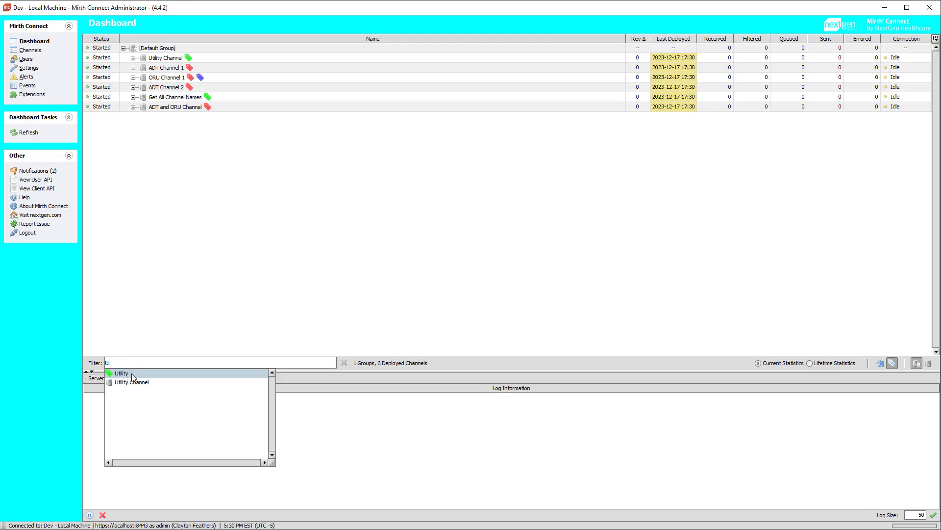
pyautogui.click(132, 375)
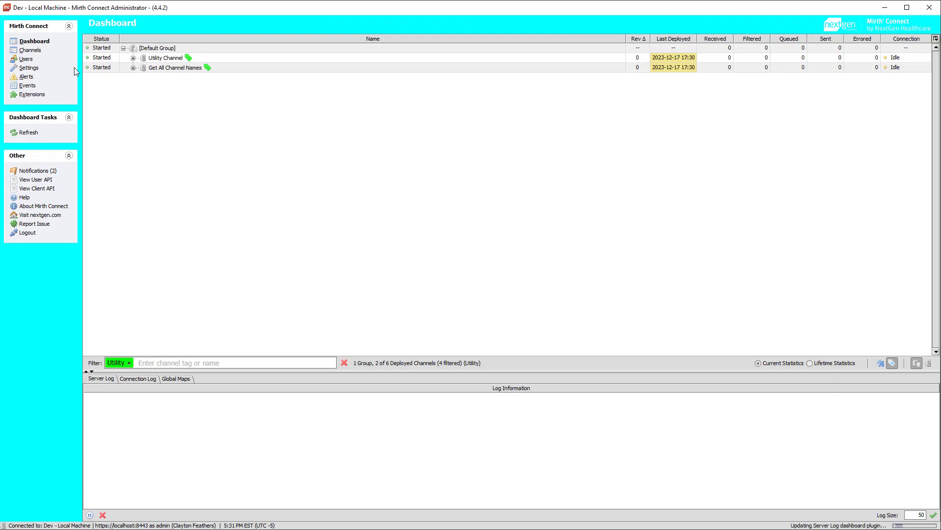
# - Filter the list on the Channels page by the Utility tag
pyautogui.click(30, 50)
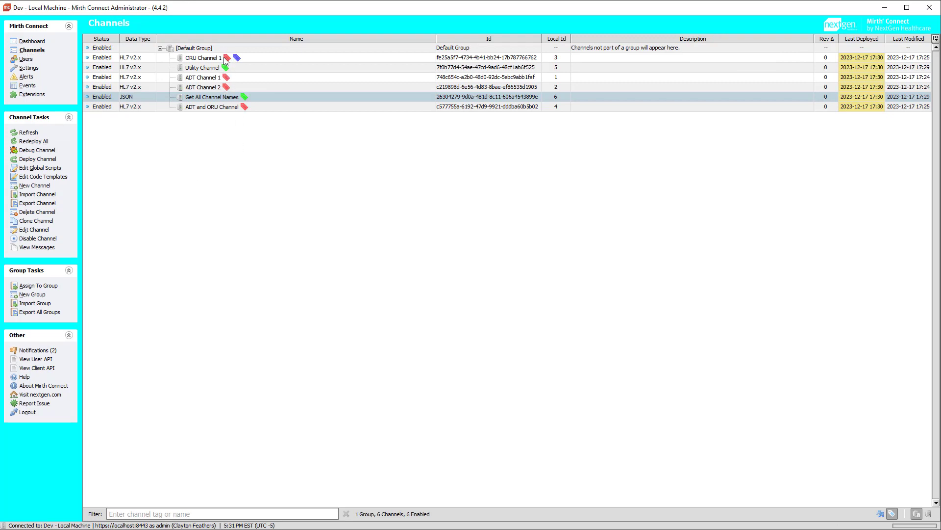
pyautogui.click(179, 513)
pyautogui.write('uti')
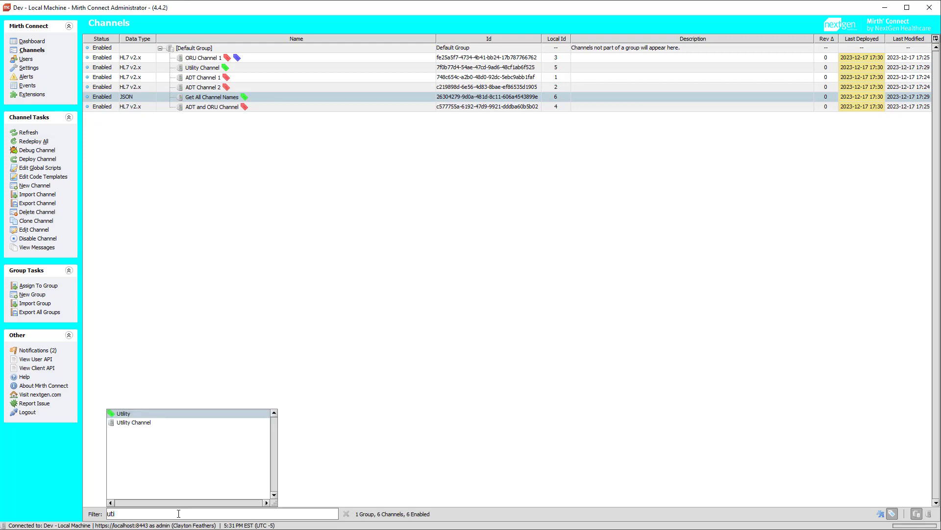
pyautogui.press('Return')
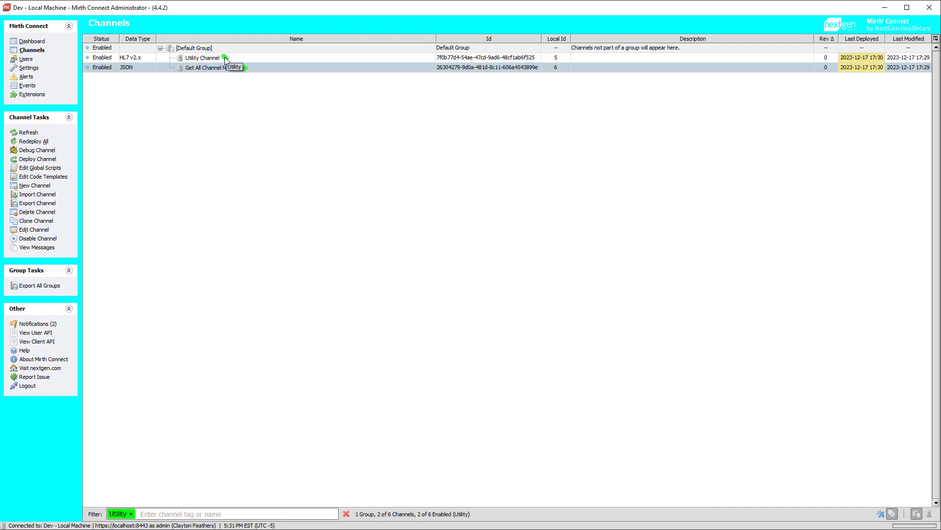
# - Switch the tag display in the channel list from icons to tag names and return to the dashboard
pyautogui.click(881, 514)
pyautogui.click(30, 43)
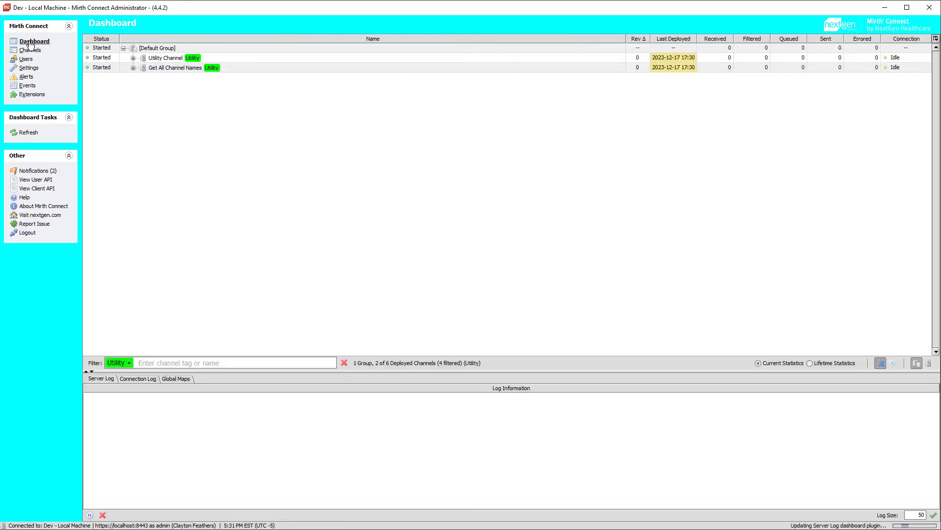